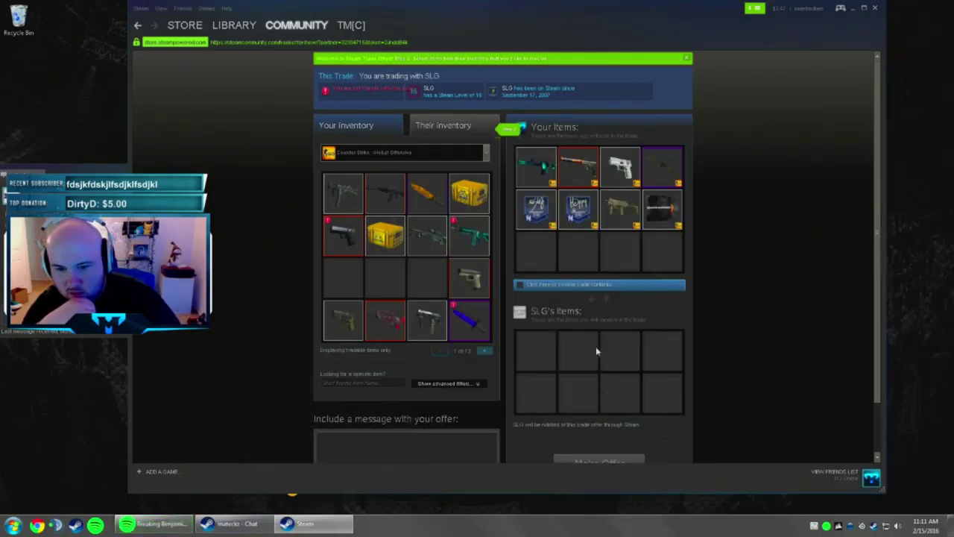
Step: Confirm the eight-item trade contents so the offer to SLG is ready
left_click(520, 284)
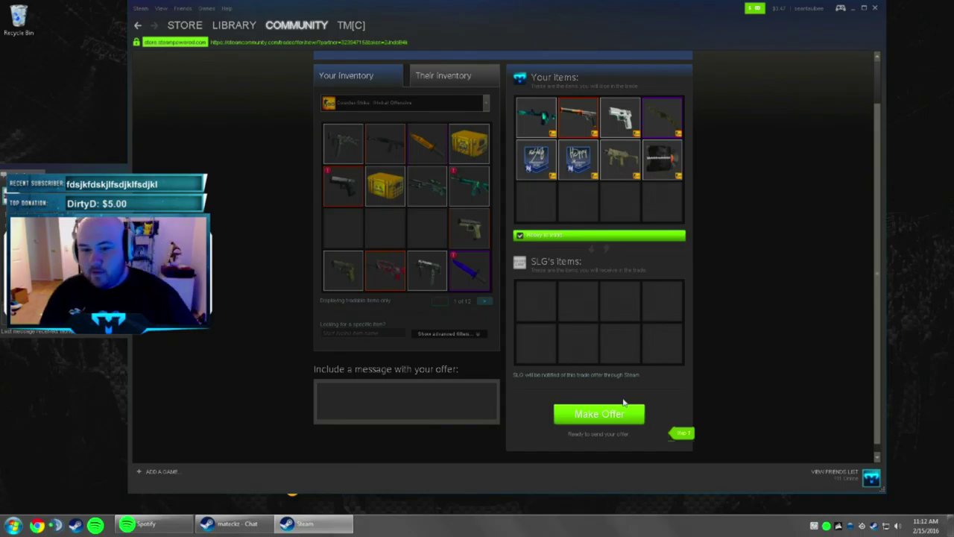
Step: Submit the eight-item trade offer to SLG with Make Offer
left_click(579, 419)
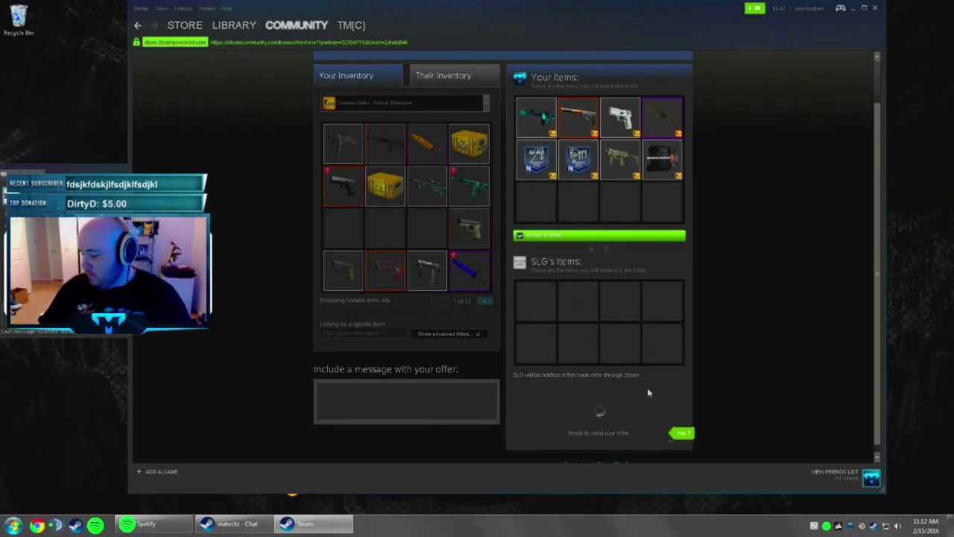